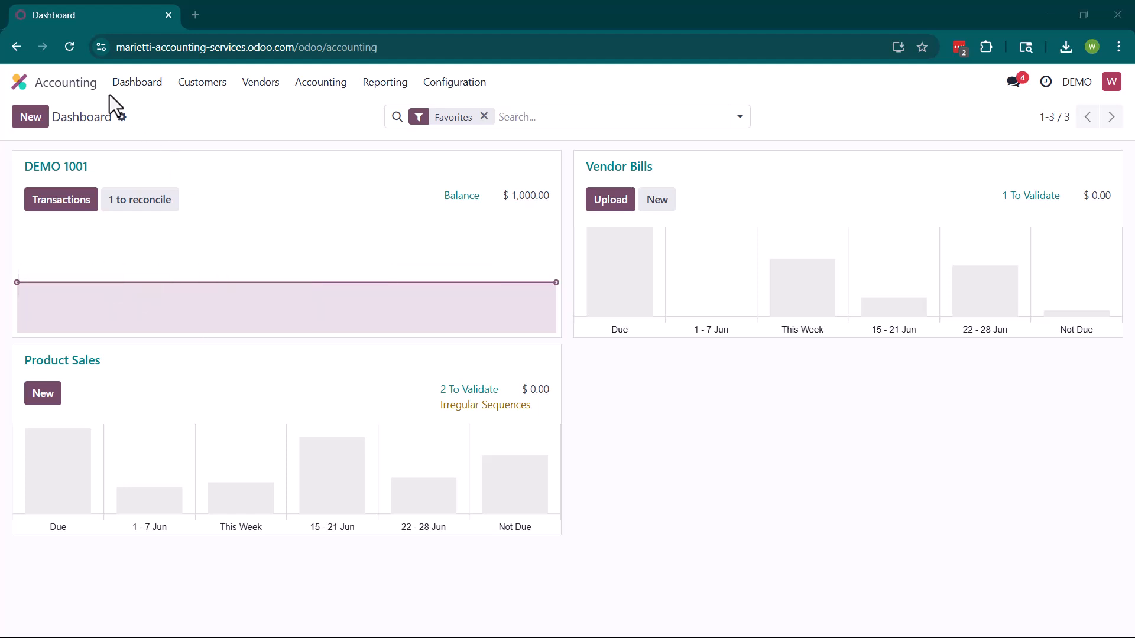
Go back to the Accounting app's Customers list and start a new customer record
click(19, 83)
click(721, 180)
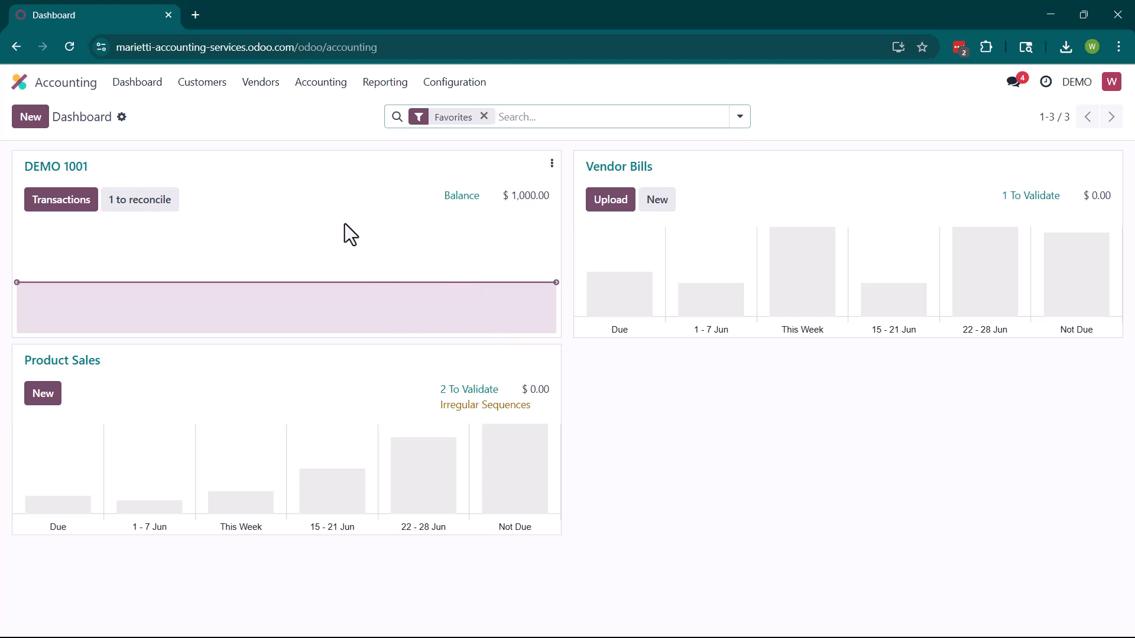
click(202, 86)
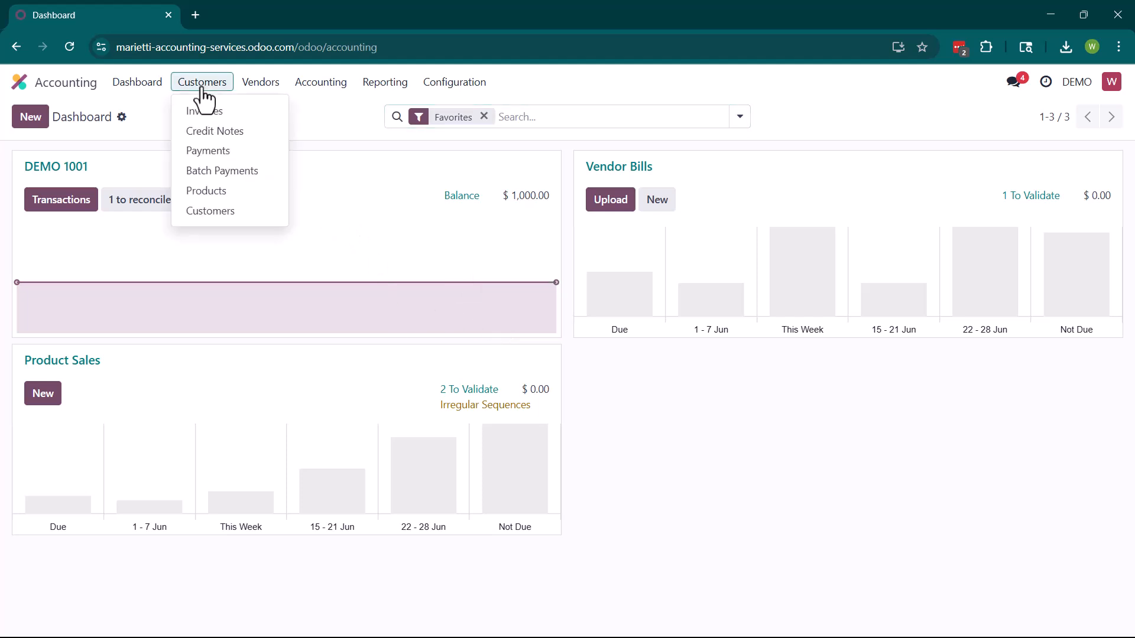
click(211, 211)
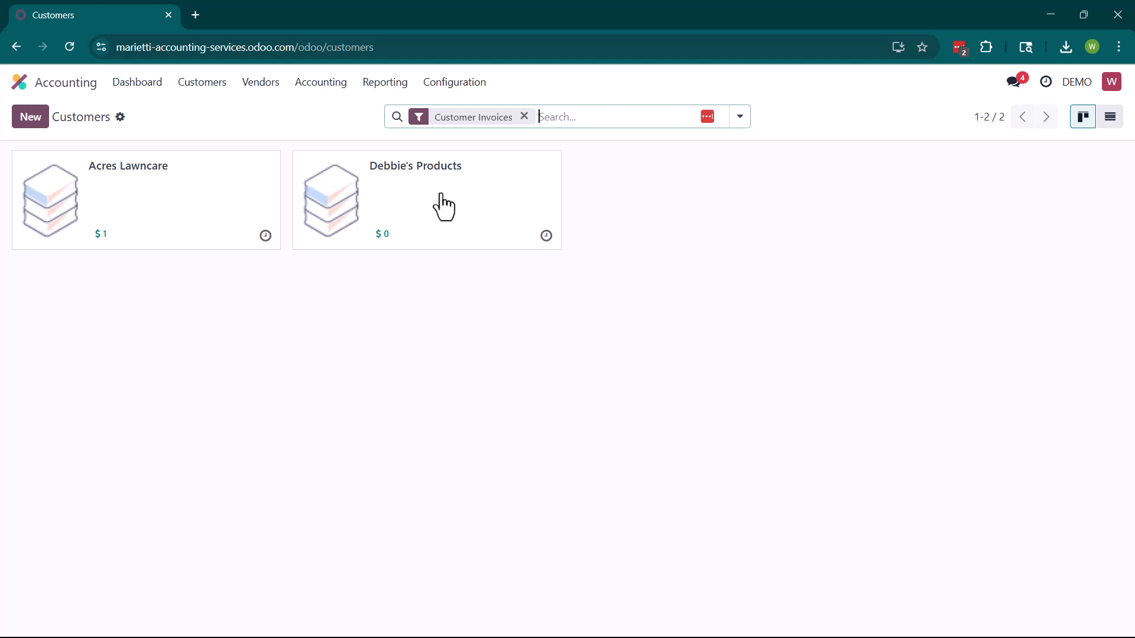
click(39, 121)
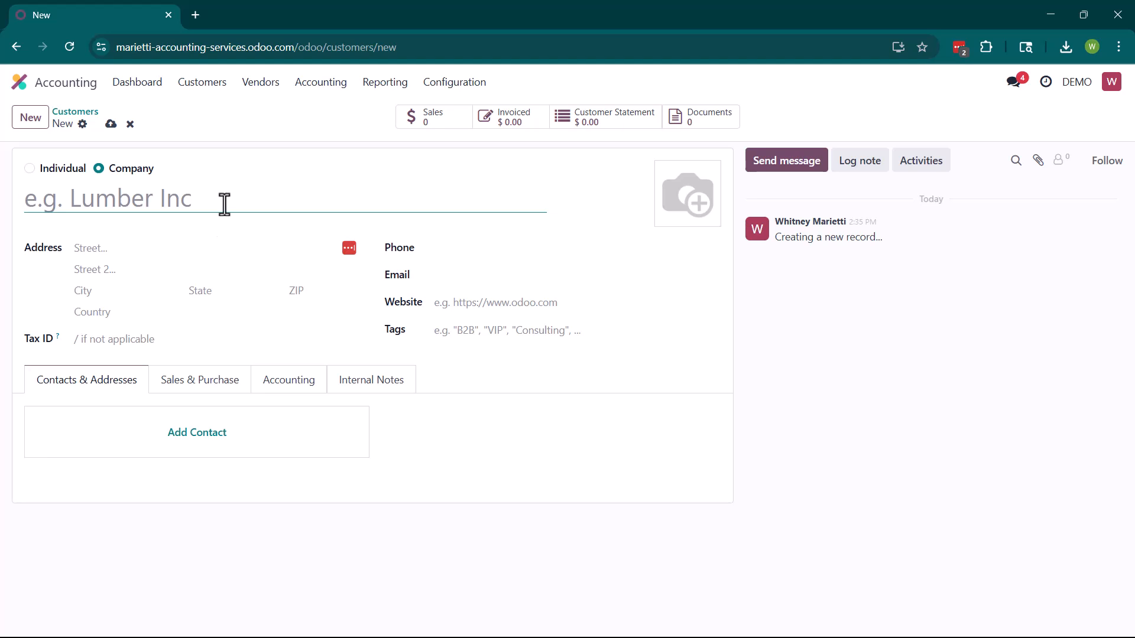
Enter "Cherrie's Lawncare" as the new company's name
text(Cherr)
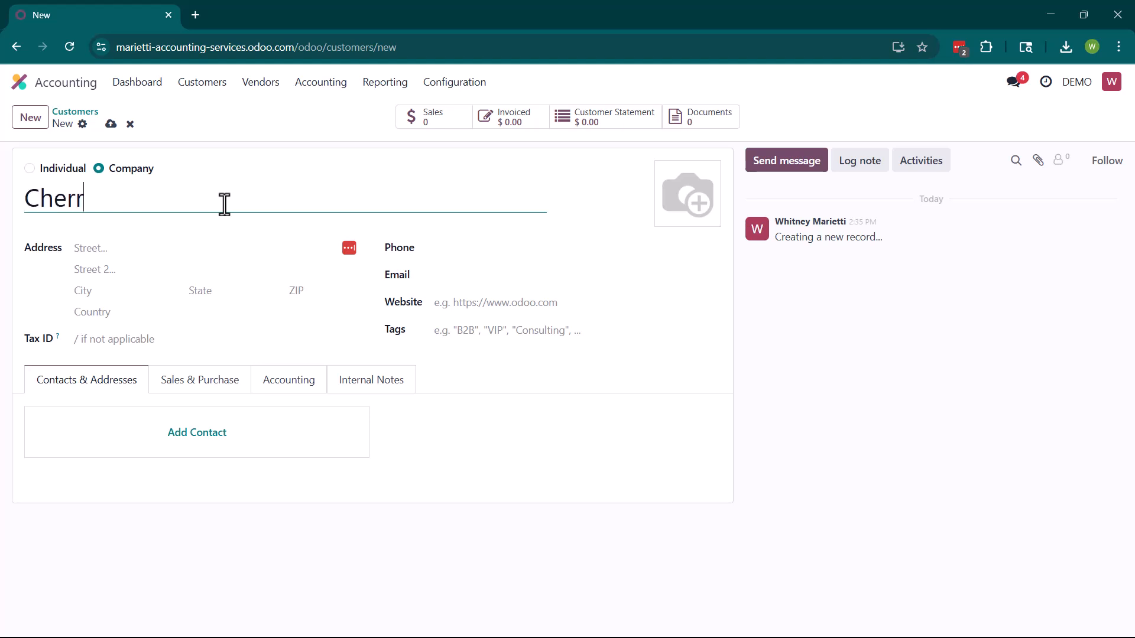
text(ie's)
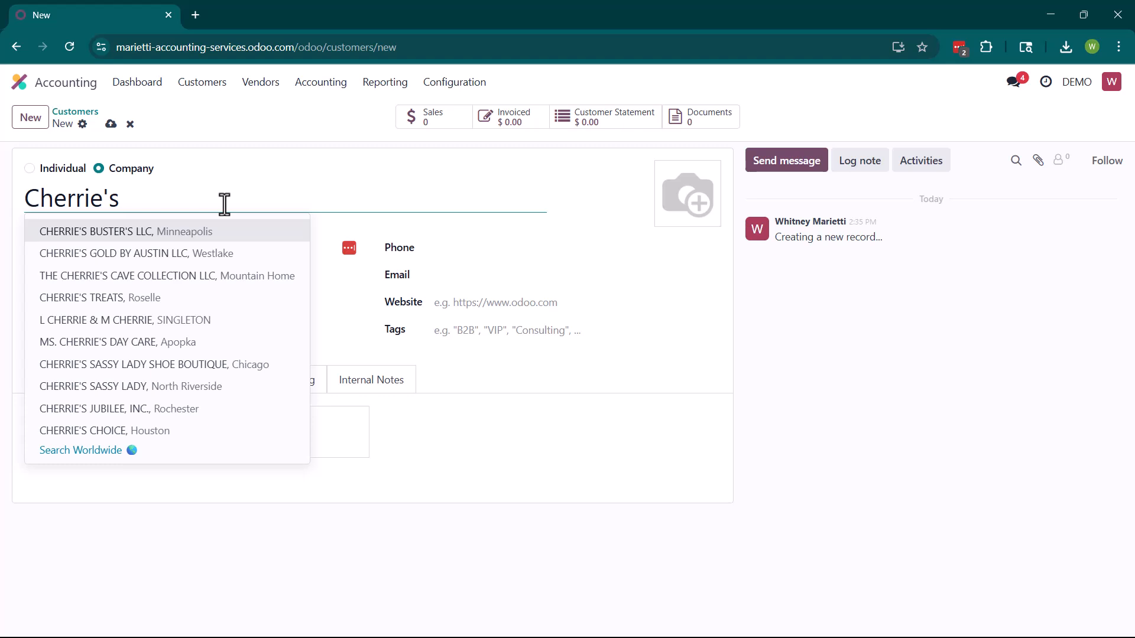
text(Lawncare)
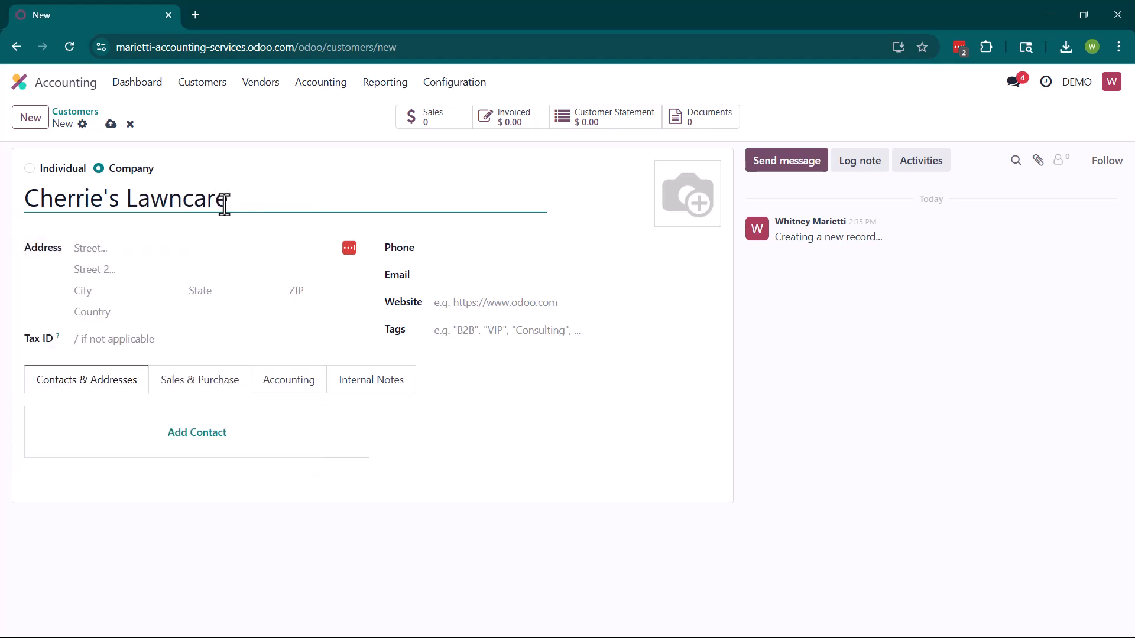
Enter the company's street address, city, state Ohio (US) and ZIP code
click(187, 247)
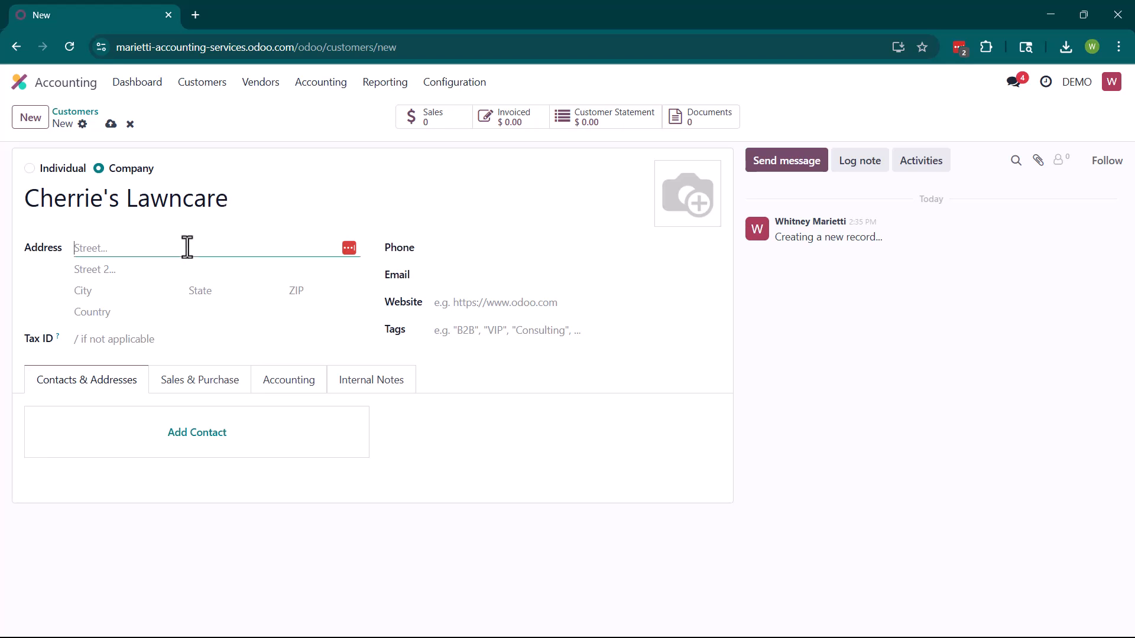
click(171, 284)
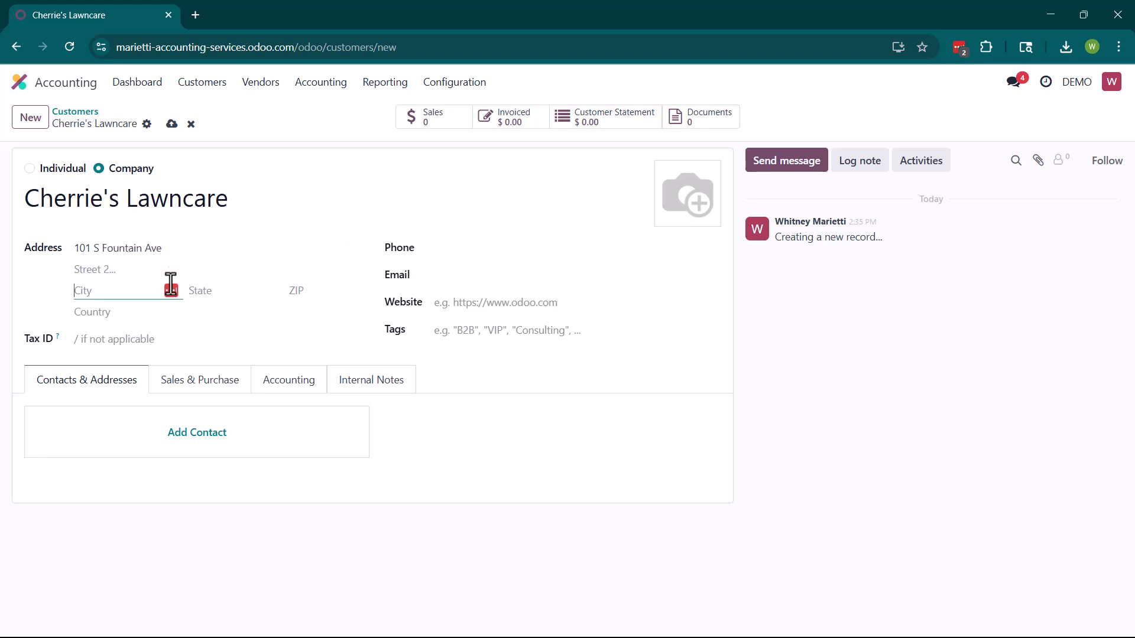
text(Springfield)
click(196, 290)
text(oh)
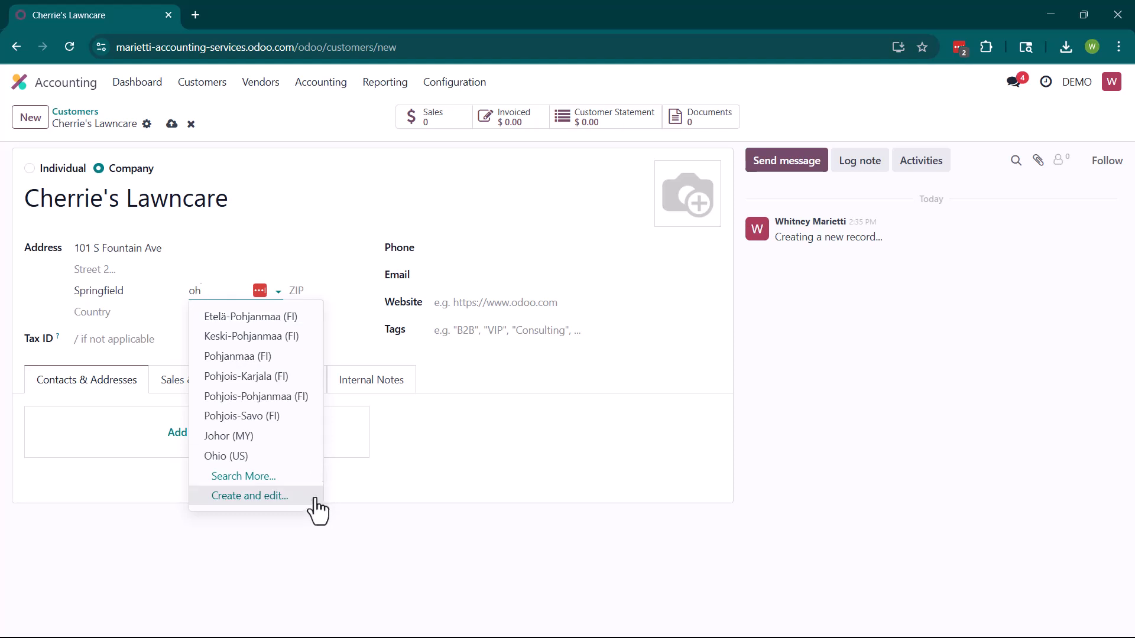
click(232, 458)
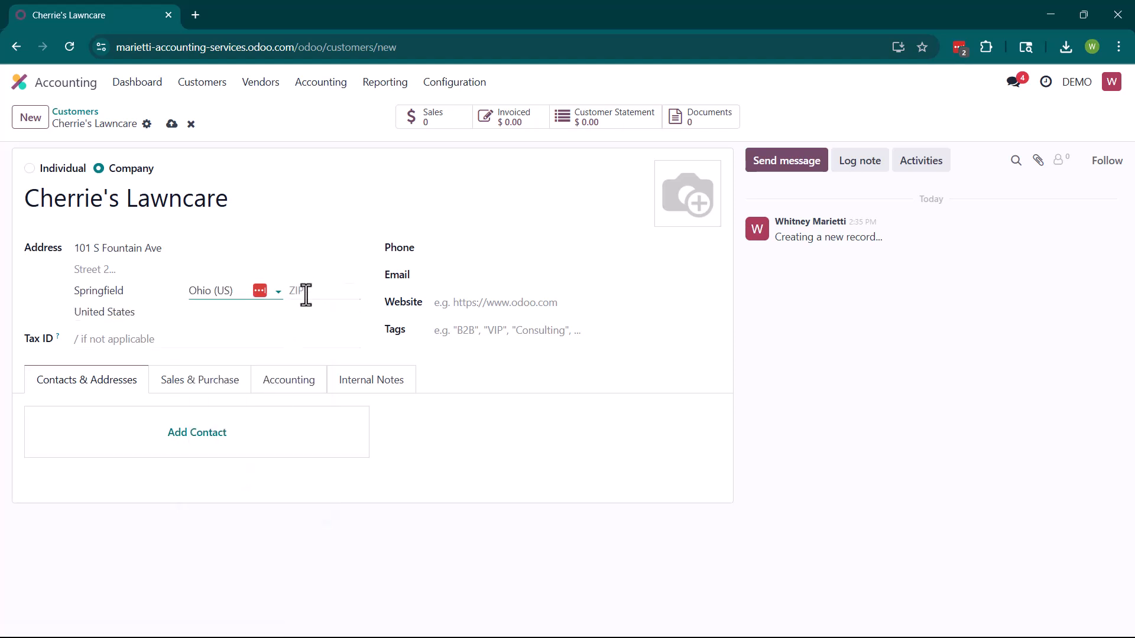
click(305, 293)
text(55555)
Create a new Lawncare tag and apply it to the customer
click(459, 329)
text(L)
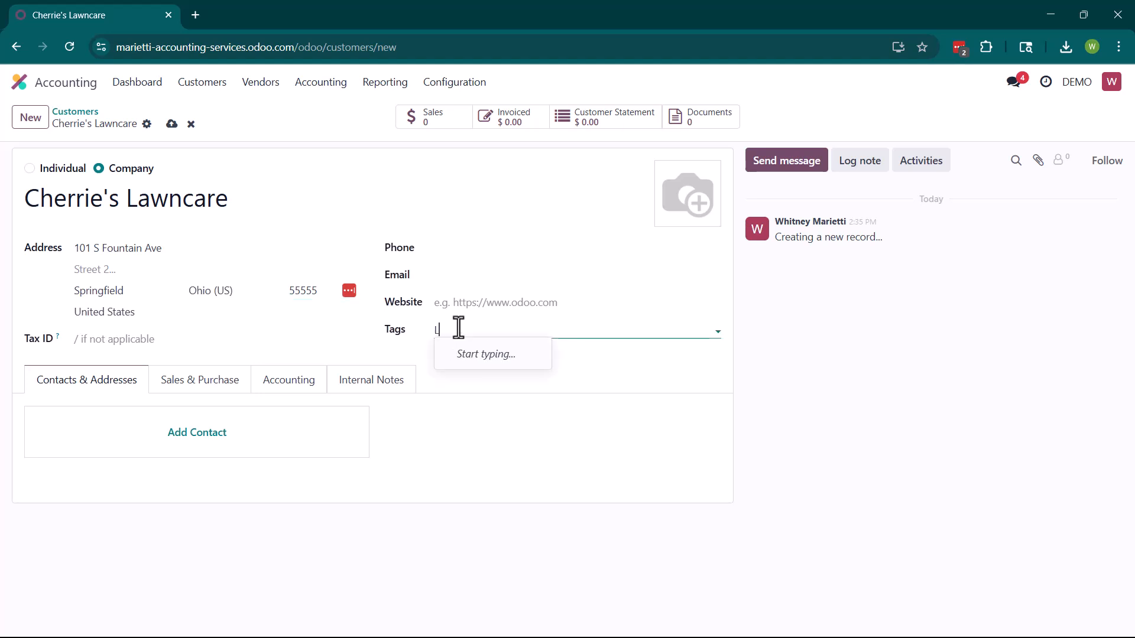
text(awncare)
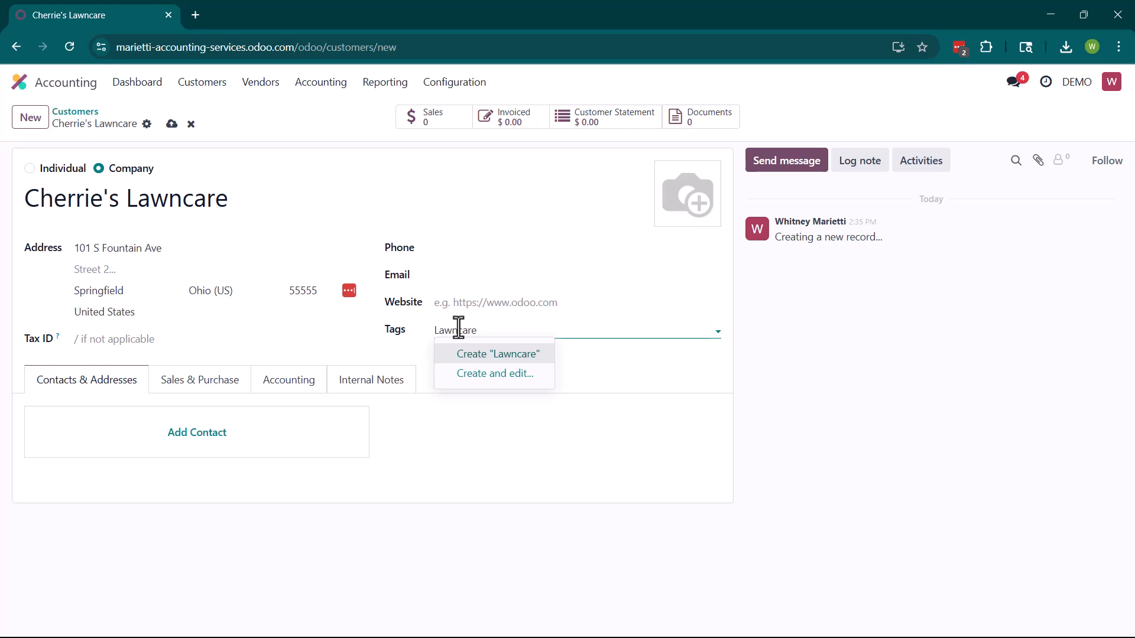
click(482, 356)
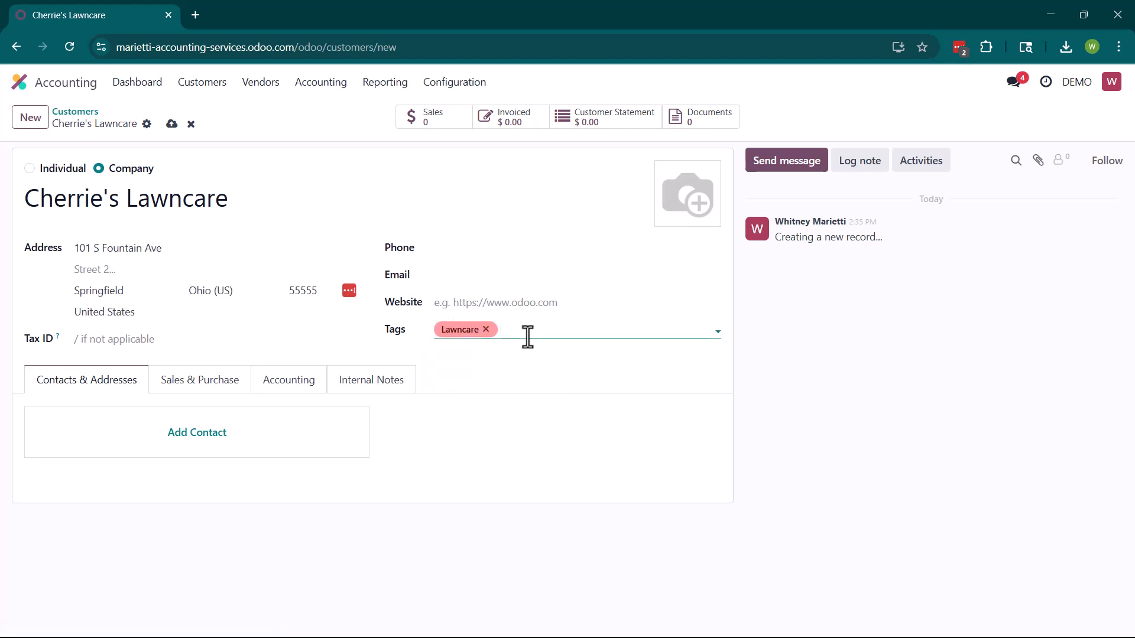
Enter the company's tax ID
click(110, 345)
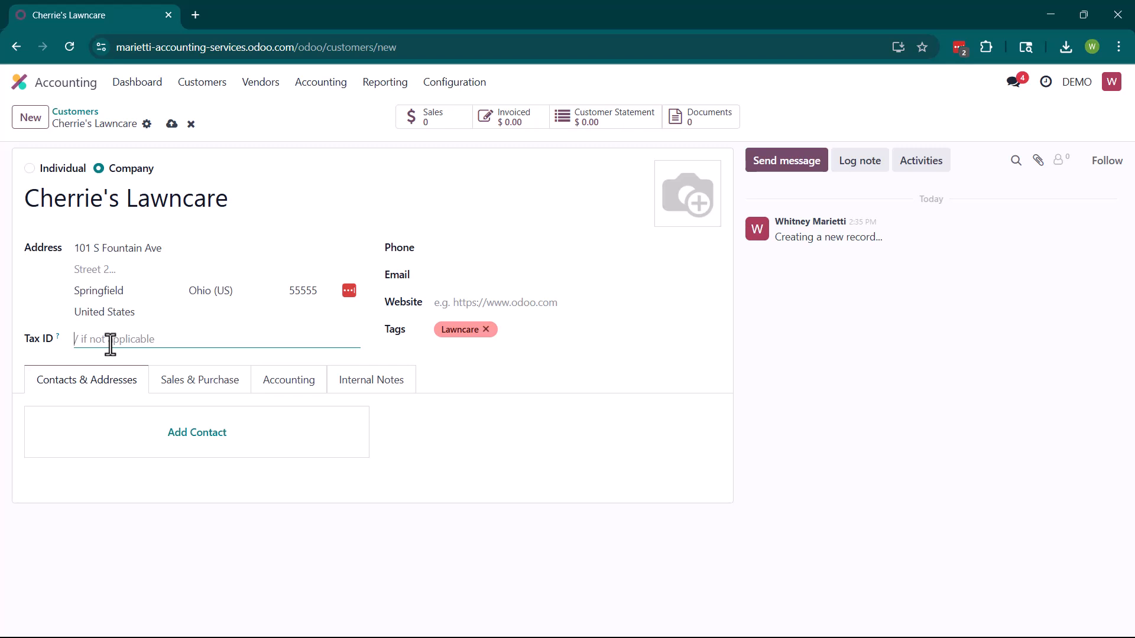
text(555555555)
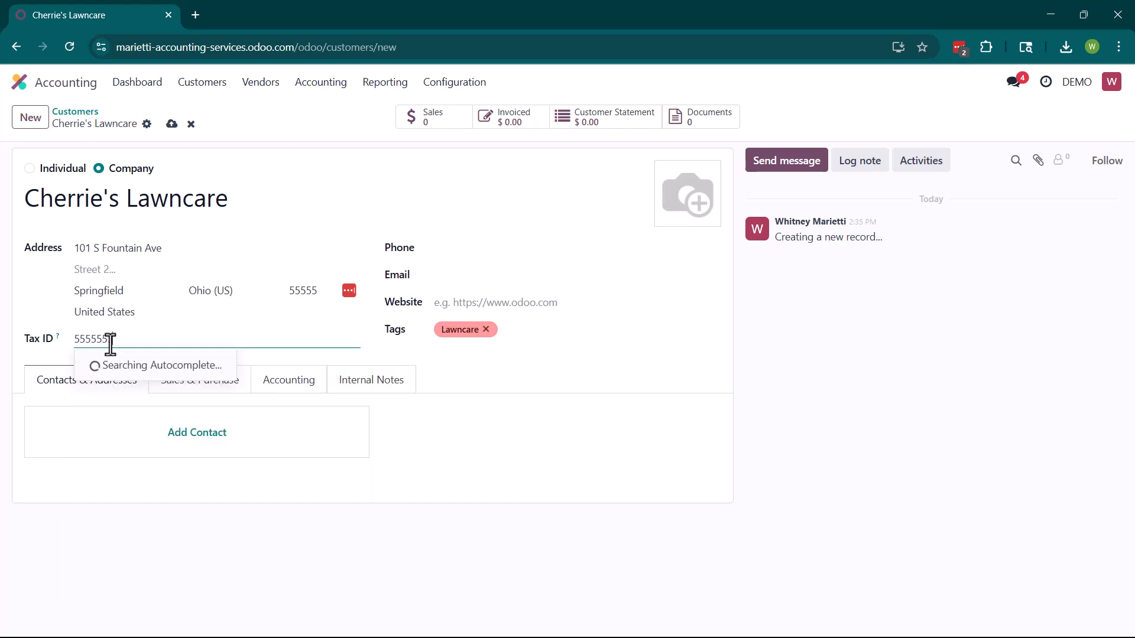
click(605, 367)
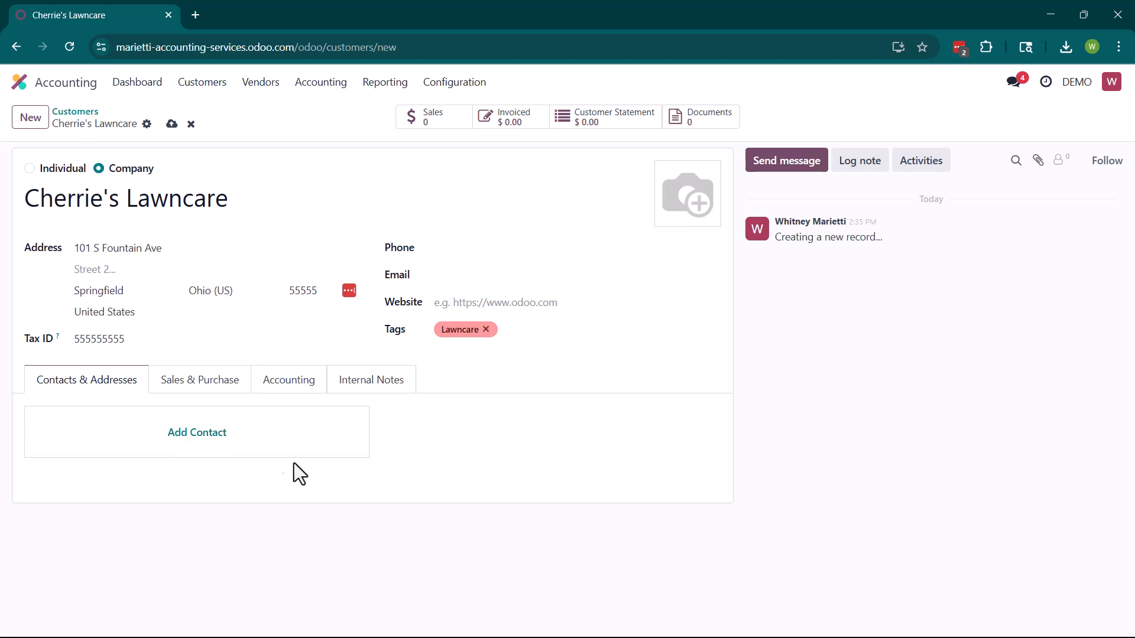
Add a new Invoice Address contact and enter the contact's full name
click(192, 437)
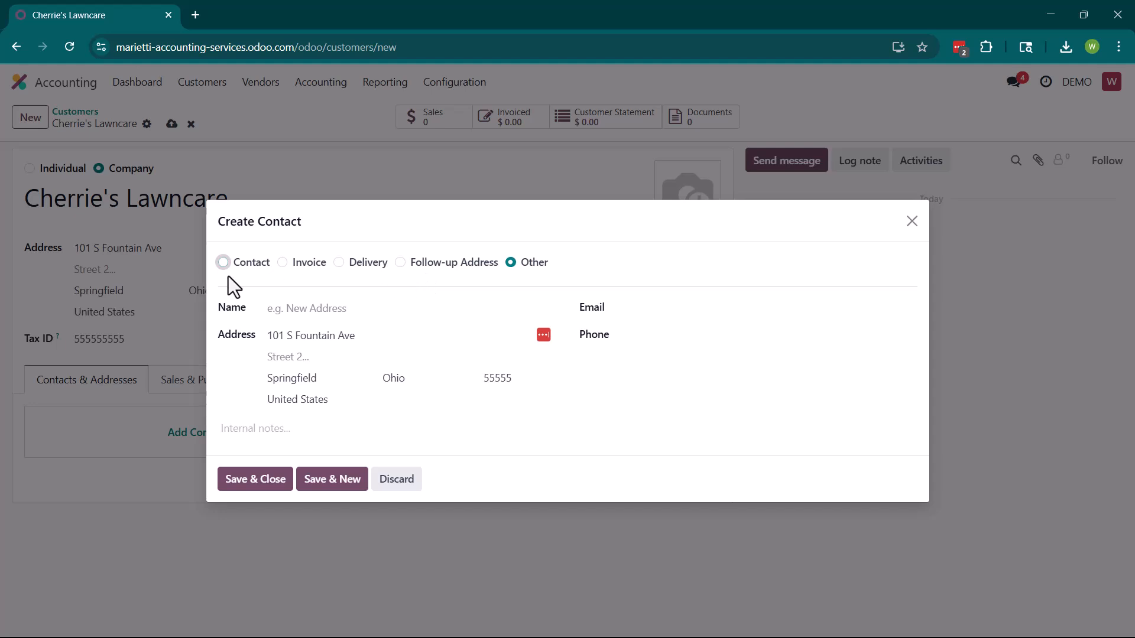
click(222, 262)
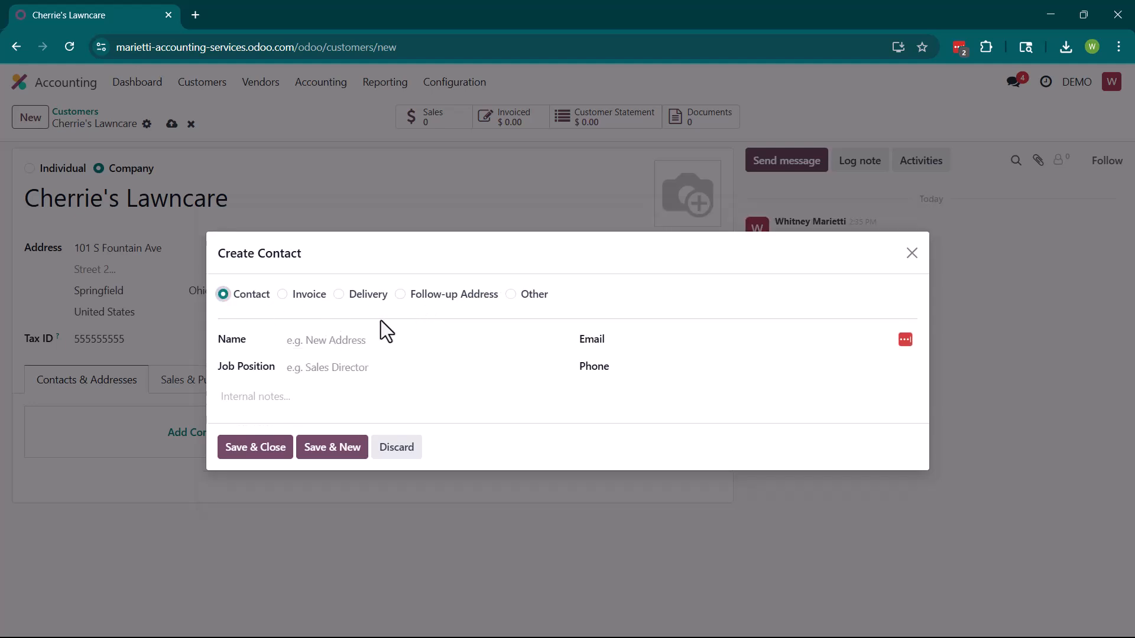
click(381, 338)
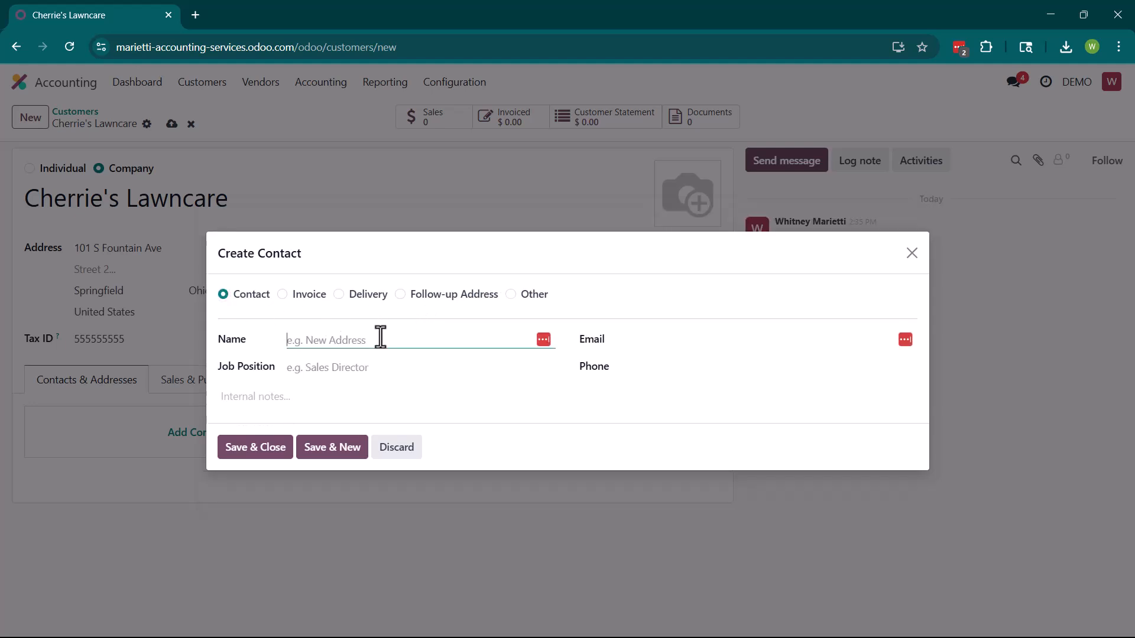
click(288, 296)
click(314, 306)
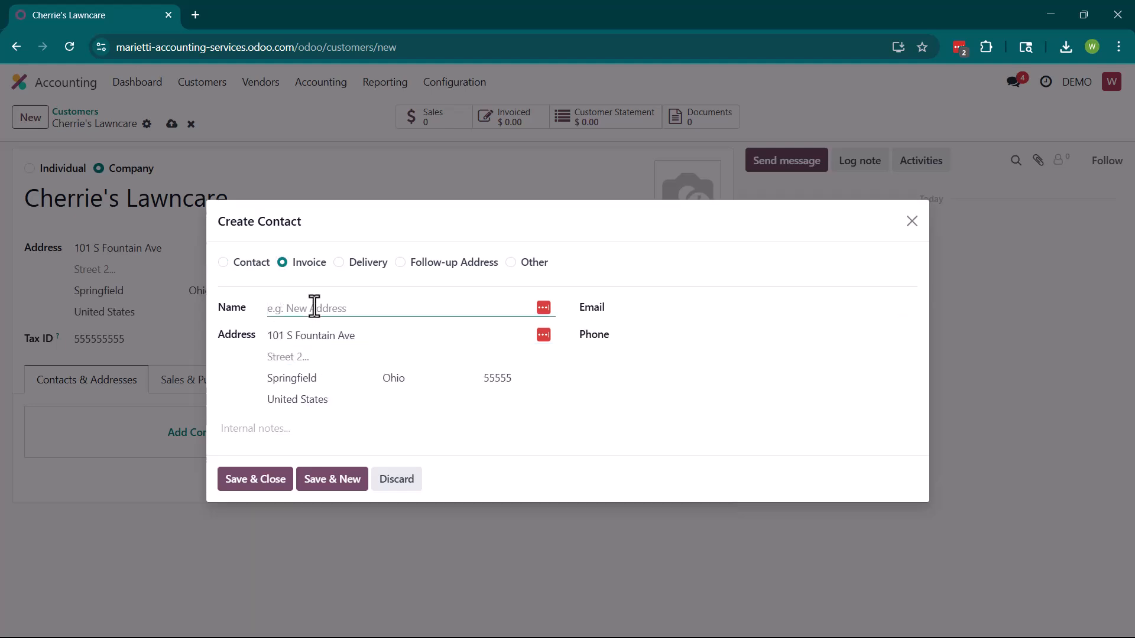
Fill in the invoice contact's e-mail address and phone number
click(650, 311)
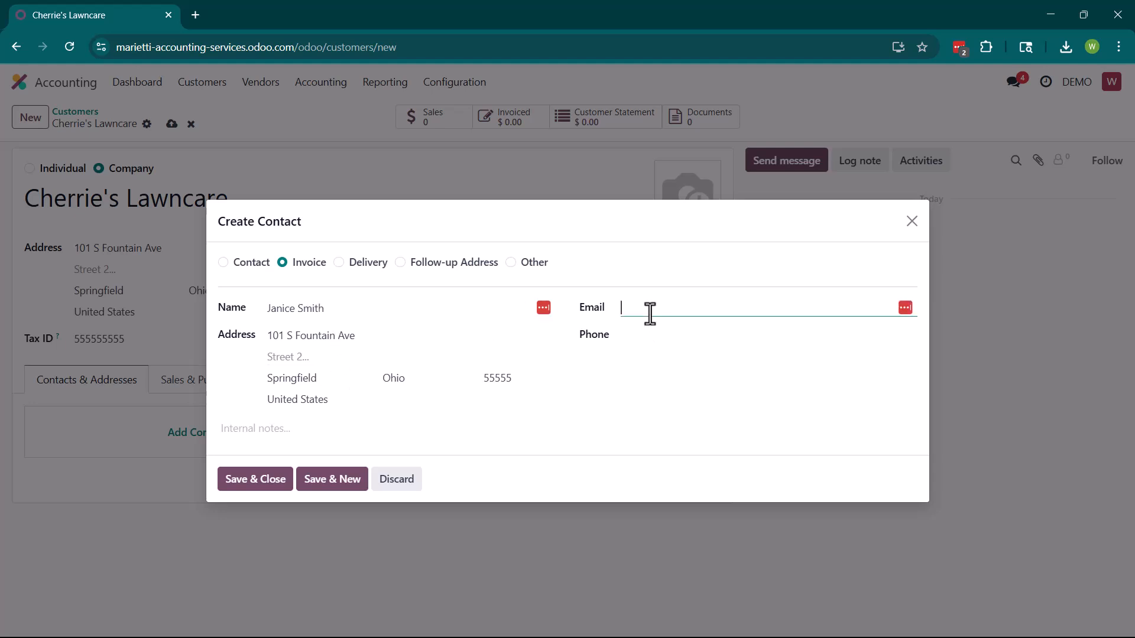
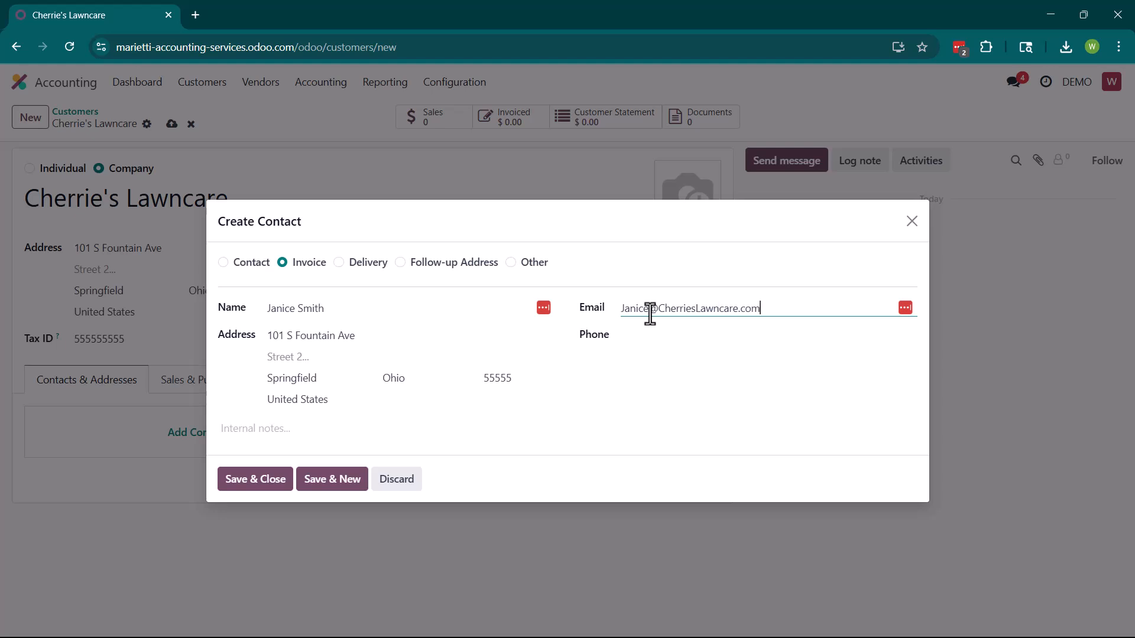
click(672, 333)
text(5555655)
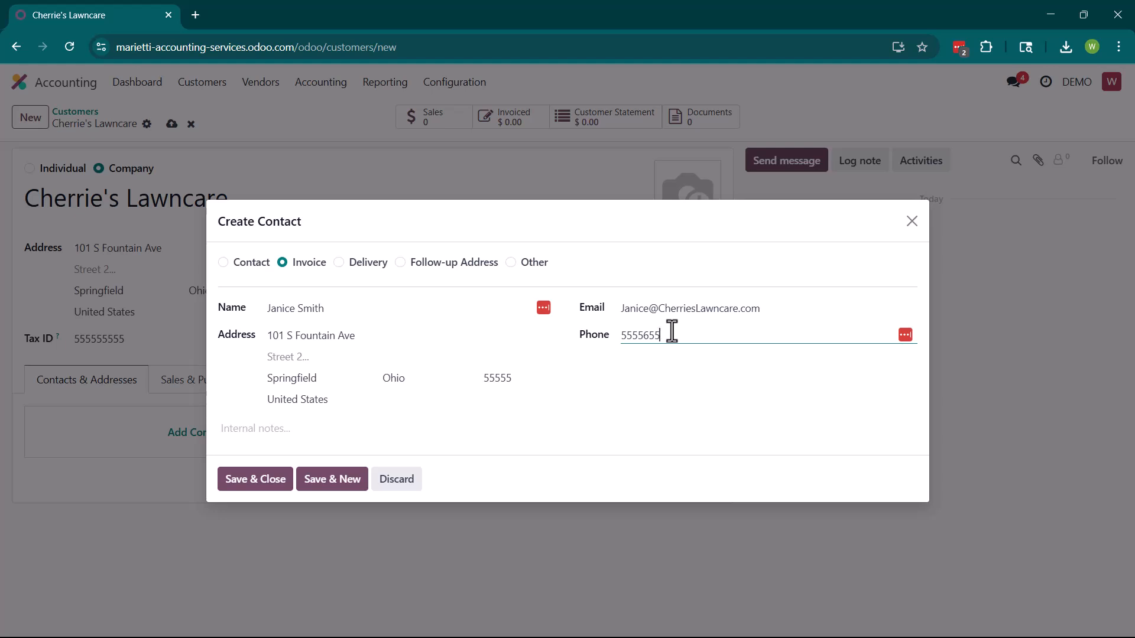
text(55)
Note 'Responsible for payables. Can follow up with her on overdue invoices' and save the contact
click(506, 428)
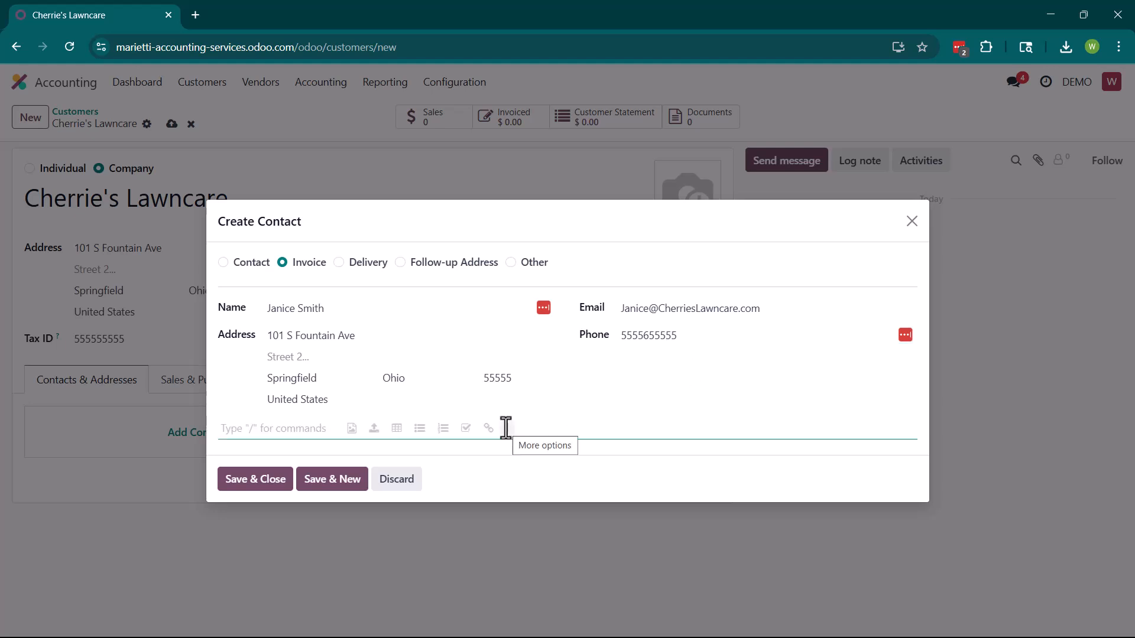
text(Respons)
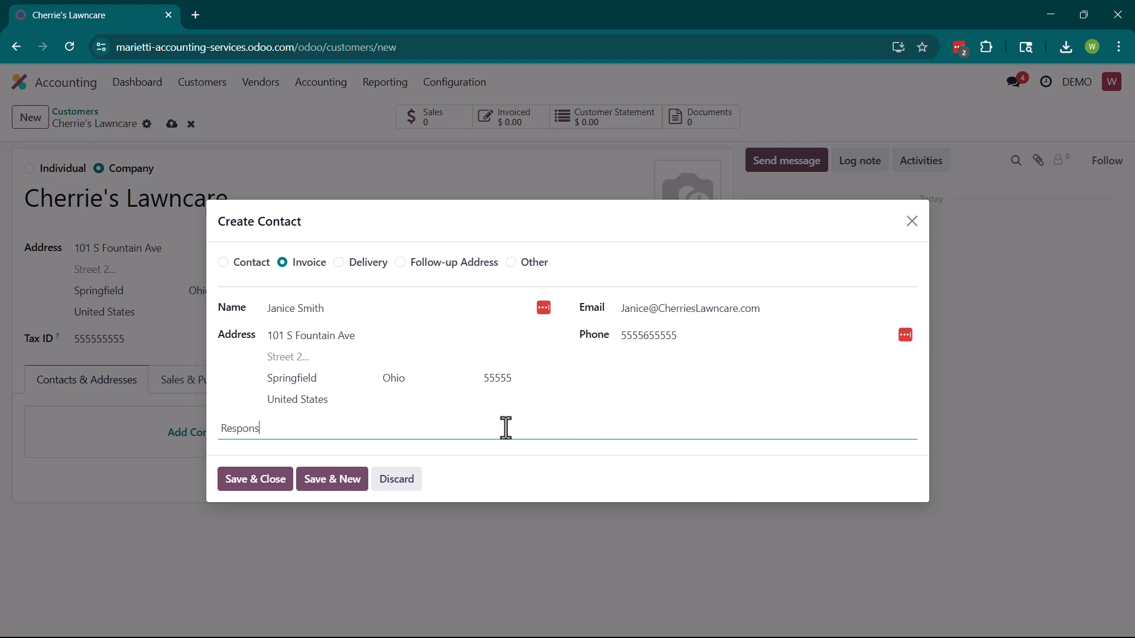
text(ible for payablers)
key(BackSpace)
key(BackSpace)
text(s.)
text(Can follow up w)
text(ith her on)
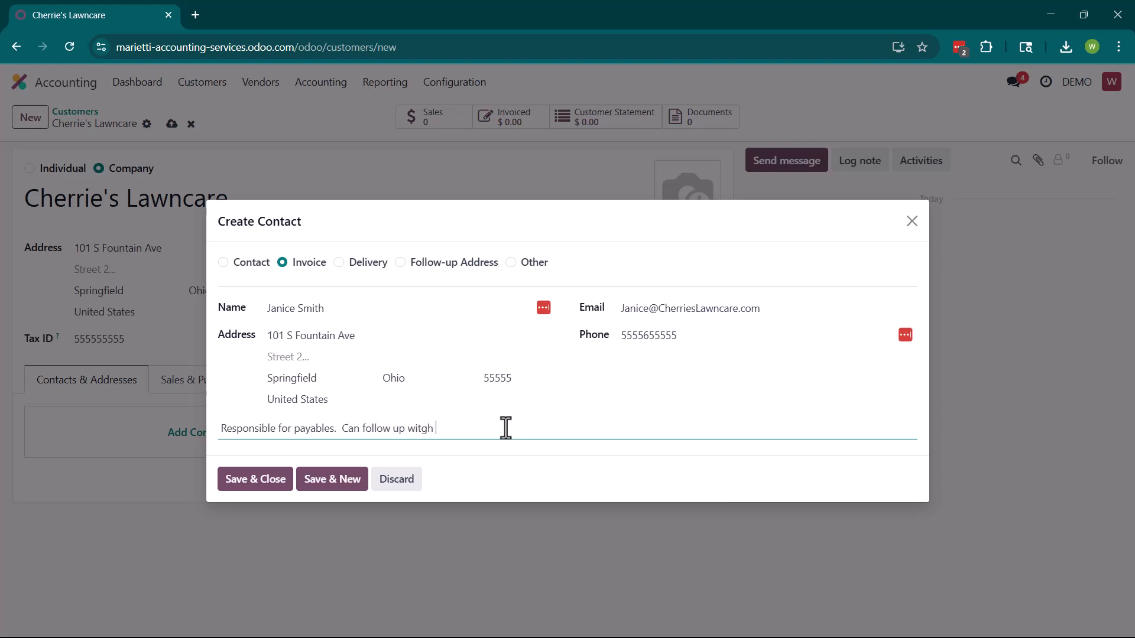
text( overdue invoices)
click(260, 480)
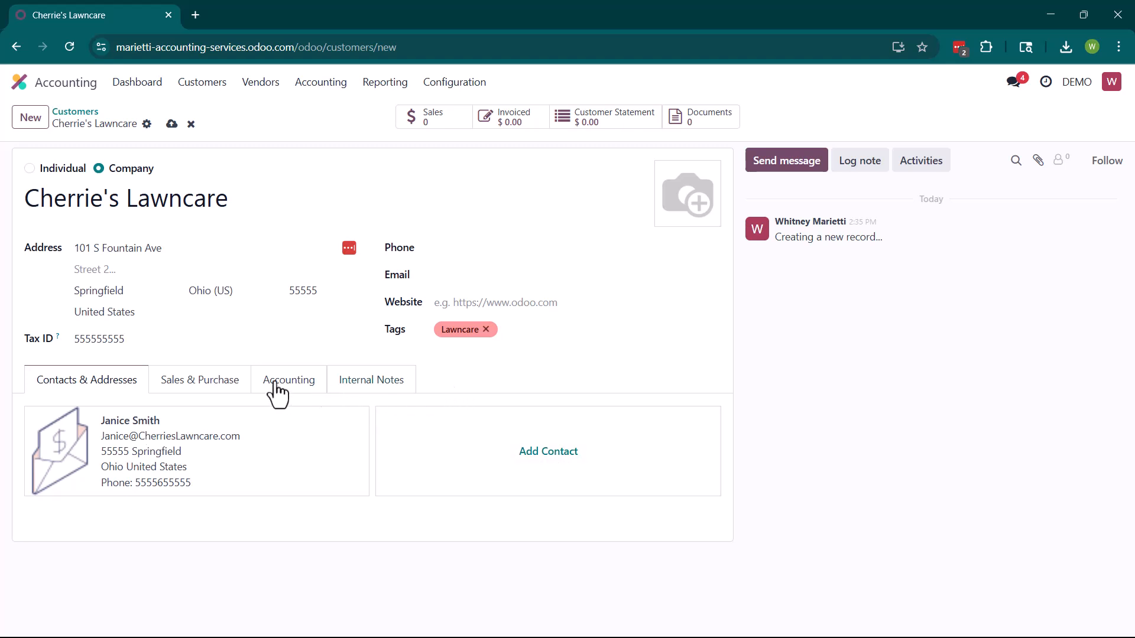
Review the Sales & Purchase payment terms and payment methods, leaving both unset
click(234, 390)
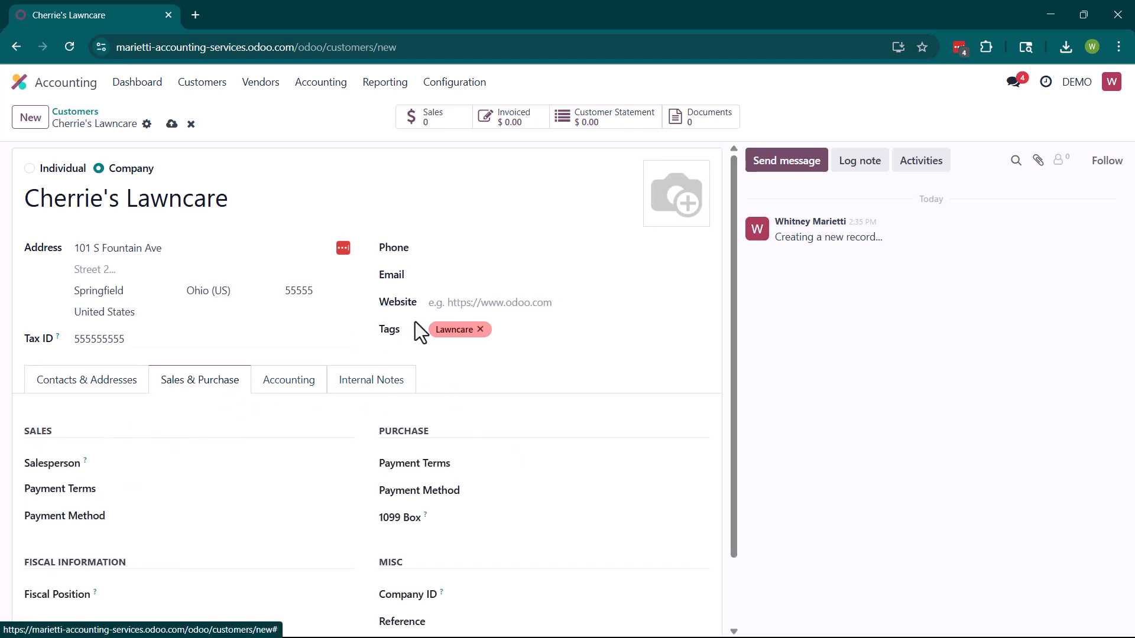
scroll(415, 322, down, 1)
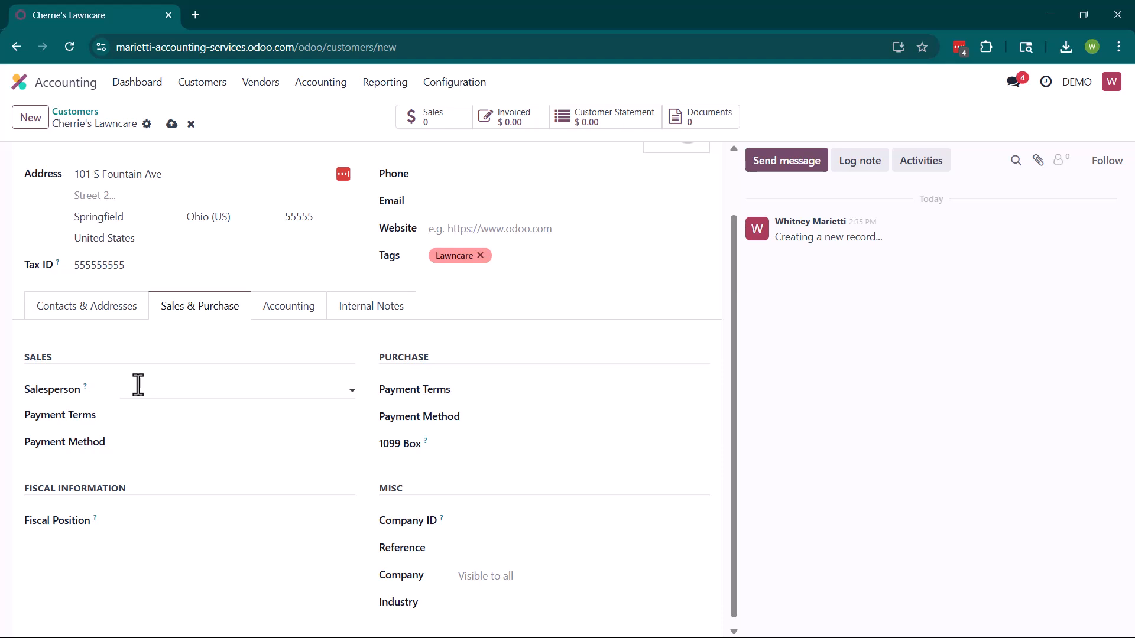
click(140, 417)
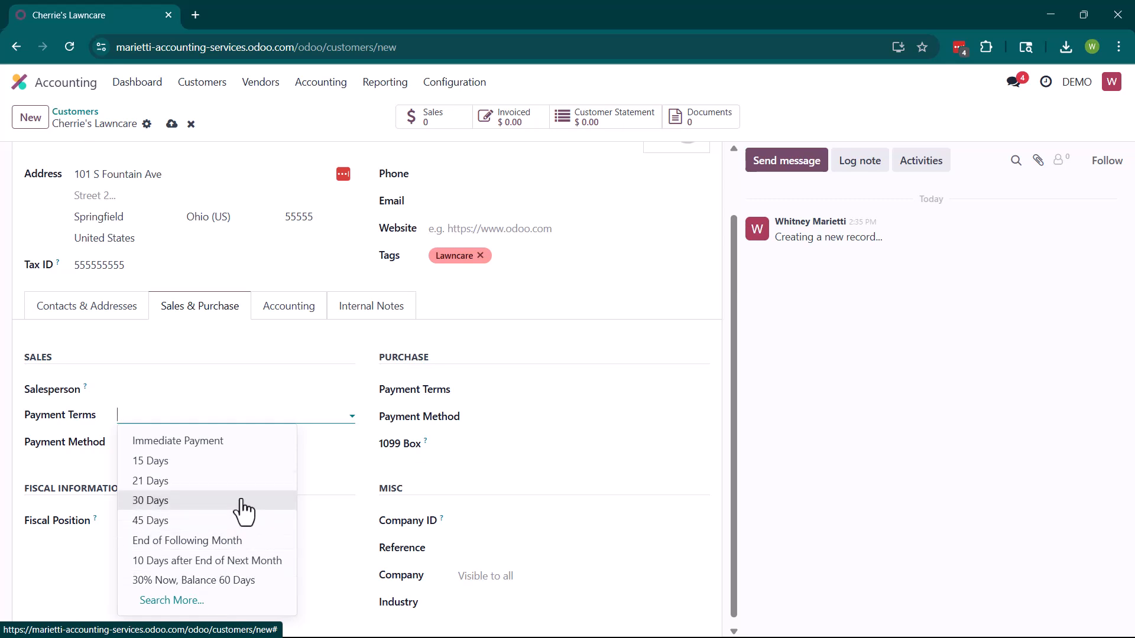
click(324, 445)
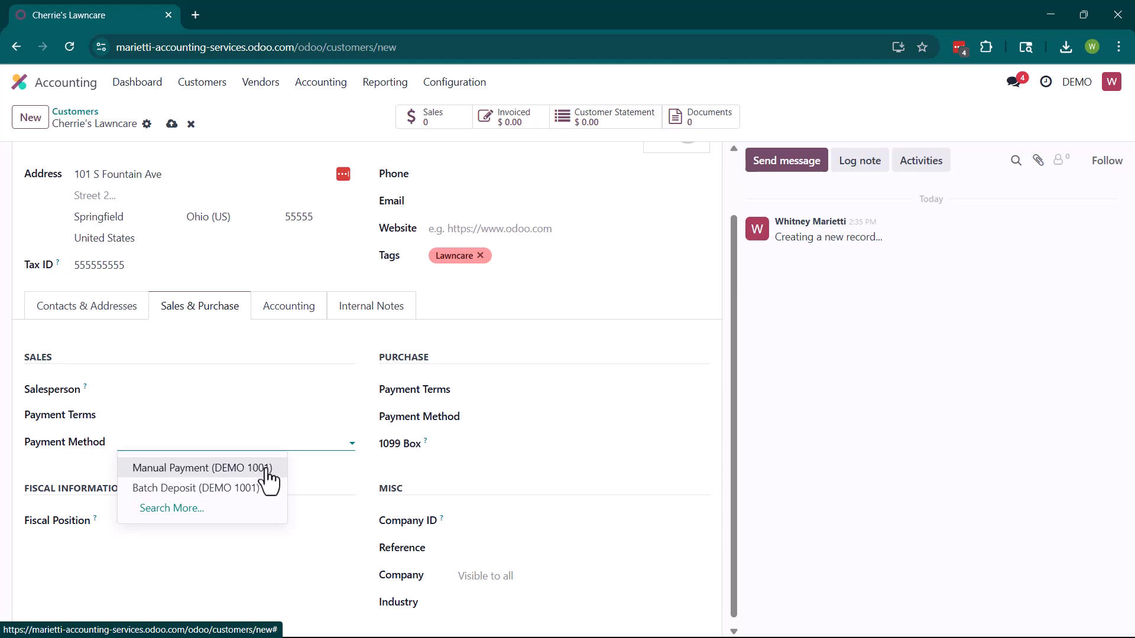
click(60, 477)
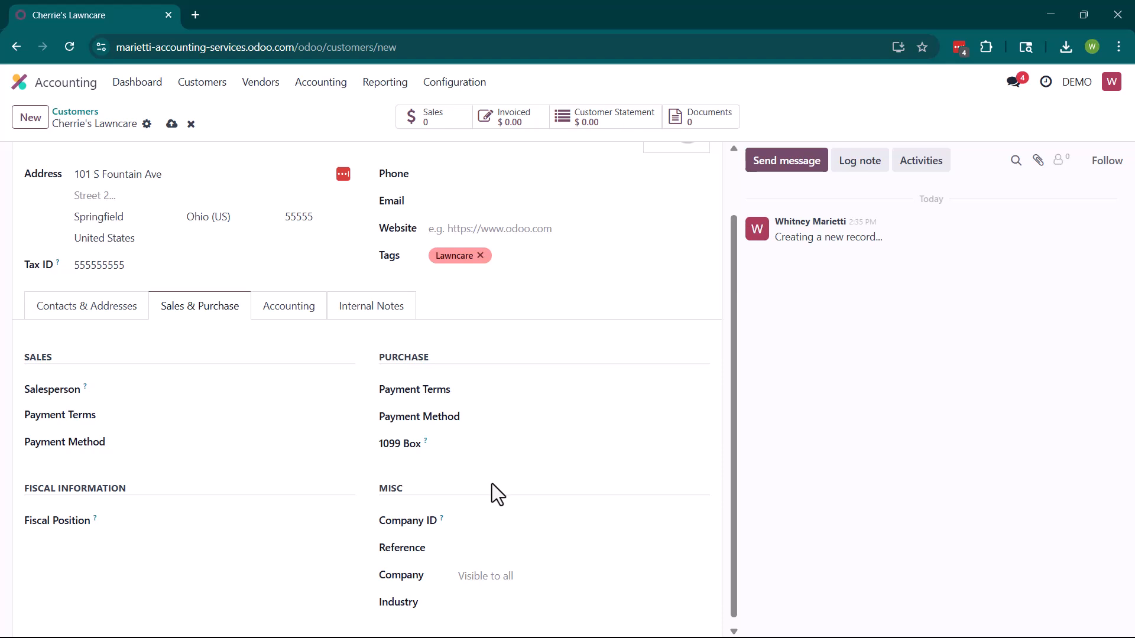
Check the Accounting tab's Banks field and leave it without a bank
click(304, 314)
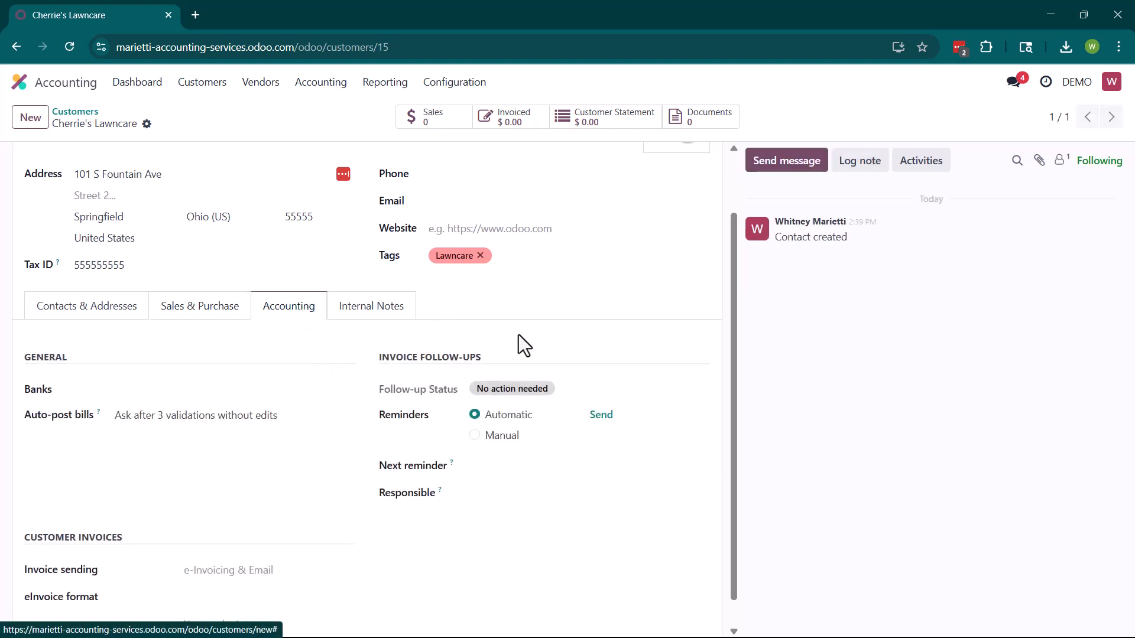
scroll(175, 331, down, 1)
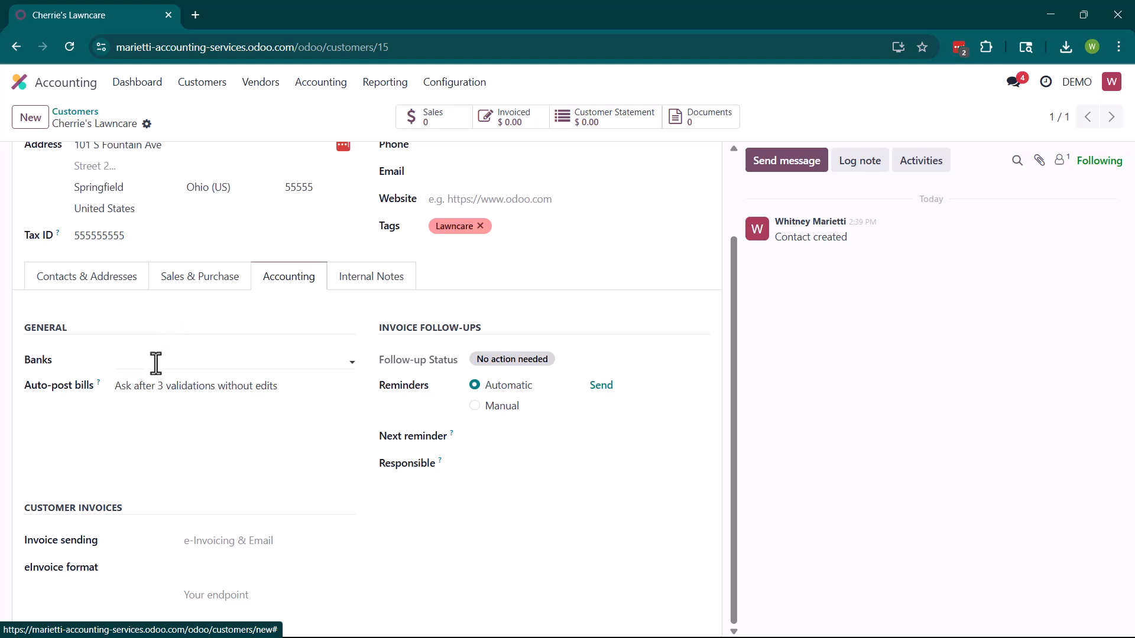
click(273, 363)
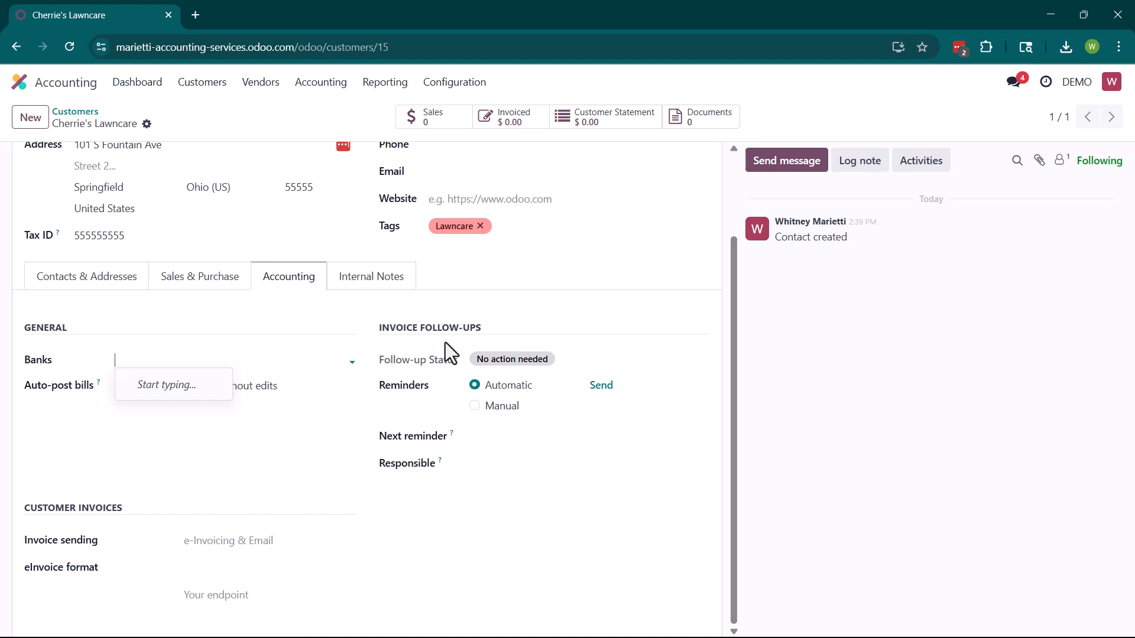
click(507, 319)
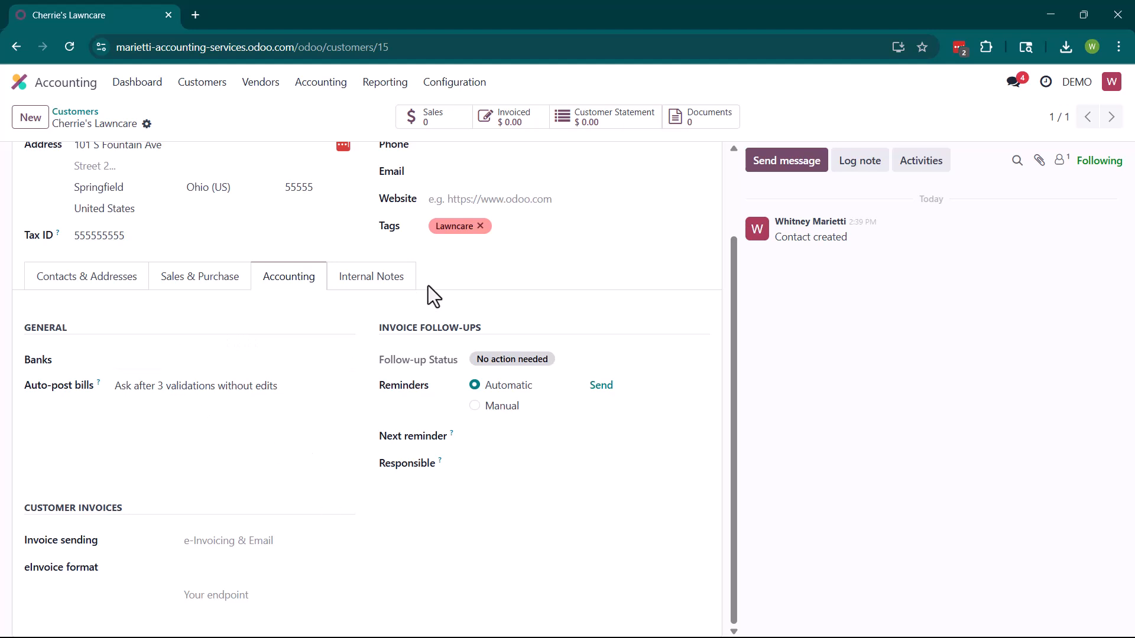
Add the internal note 'Special pricing on grass seed' and save the customer
click(367, 277)
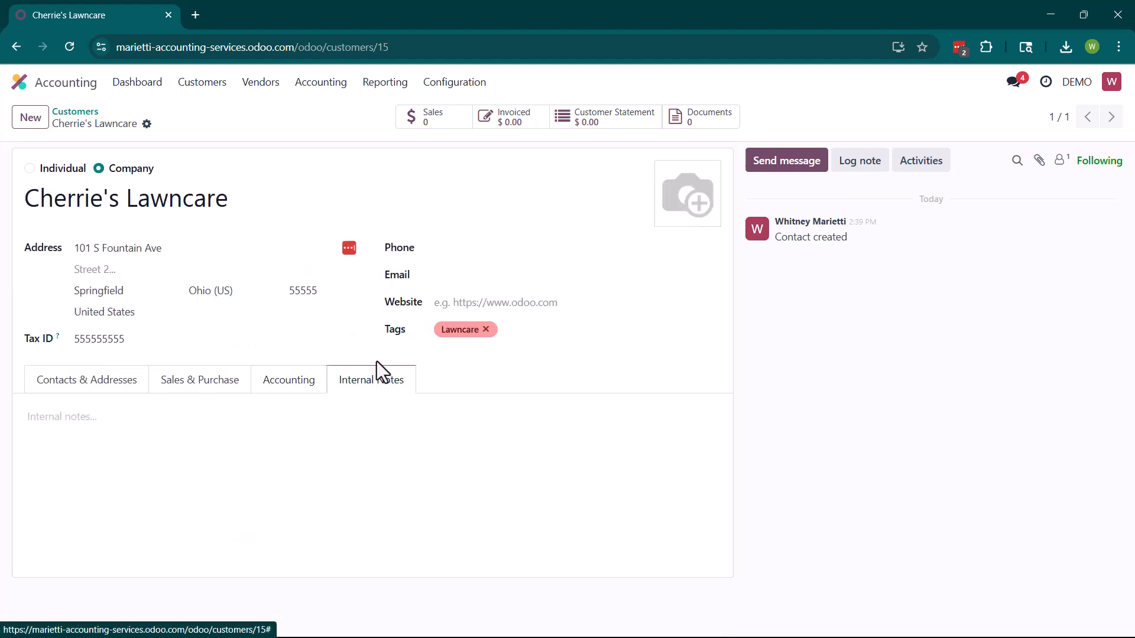
click(295, 460)
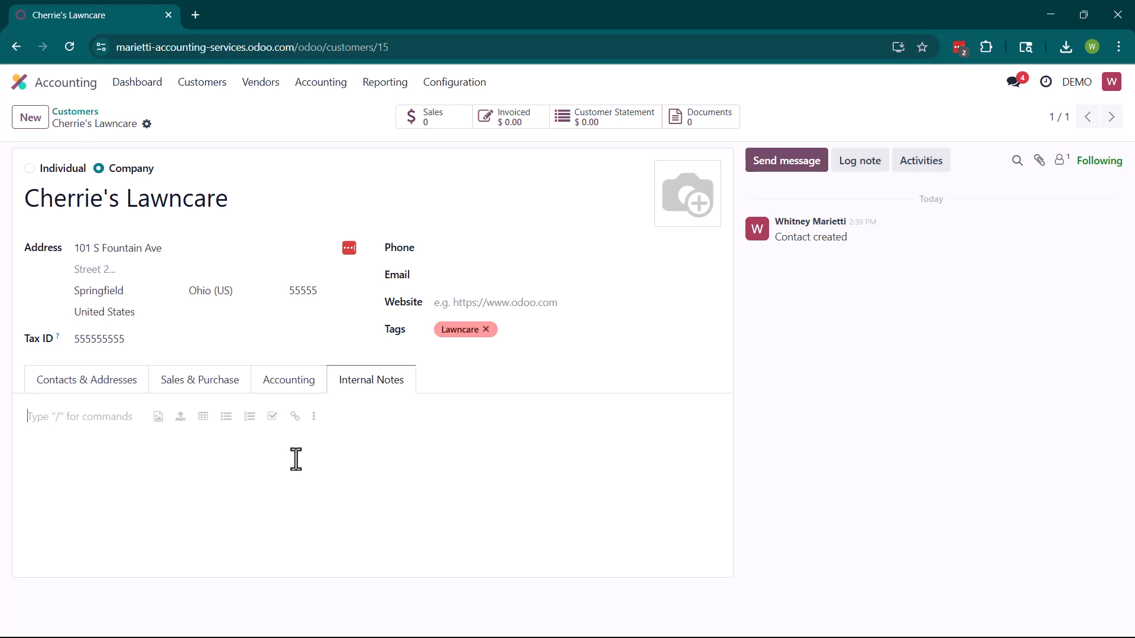
text(Spec)
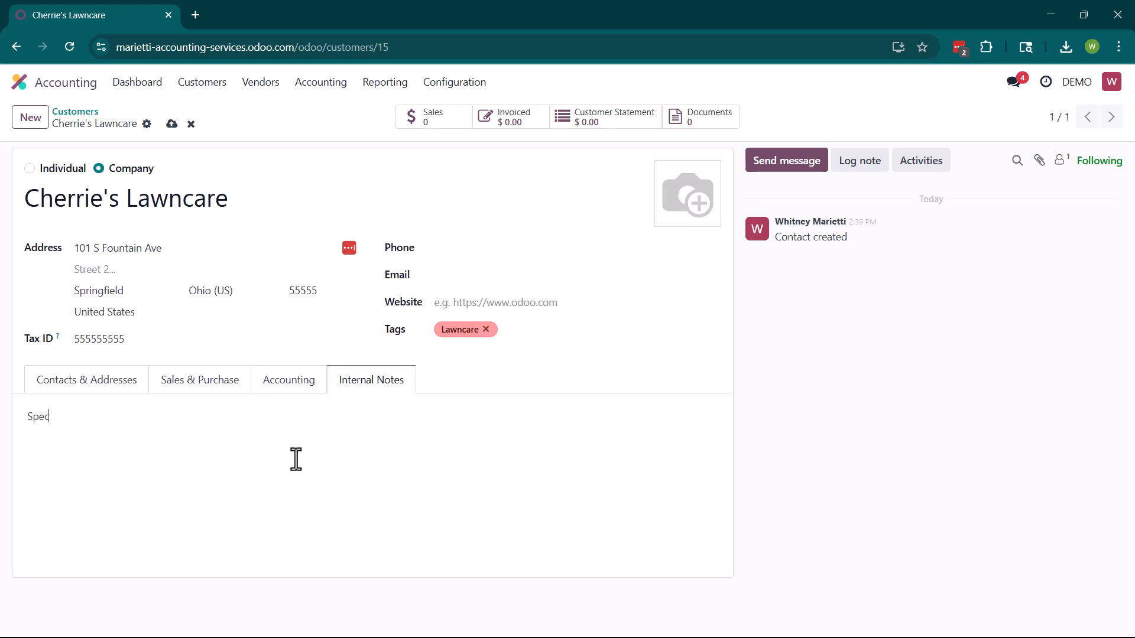
text(ial pricing on grass seed)
click(172, 125)
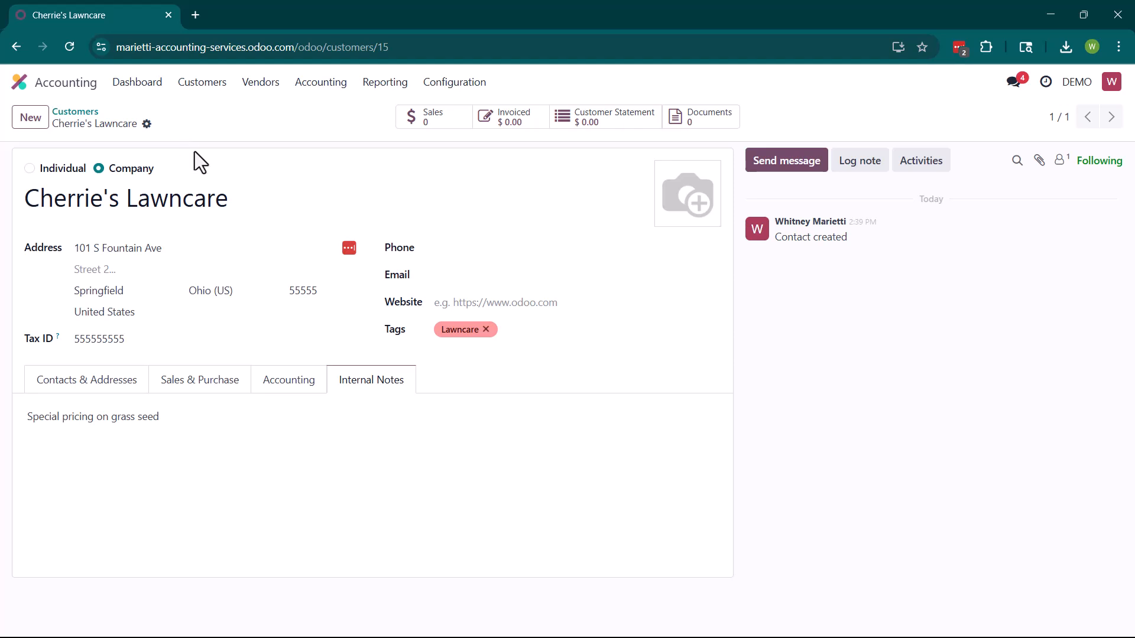
Filter the Customers list by the name cherrie's
click(198, 83)
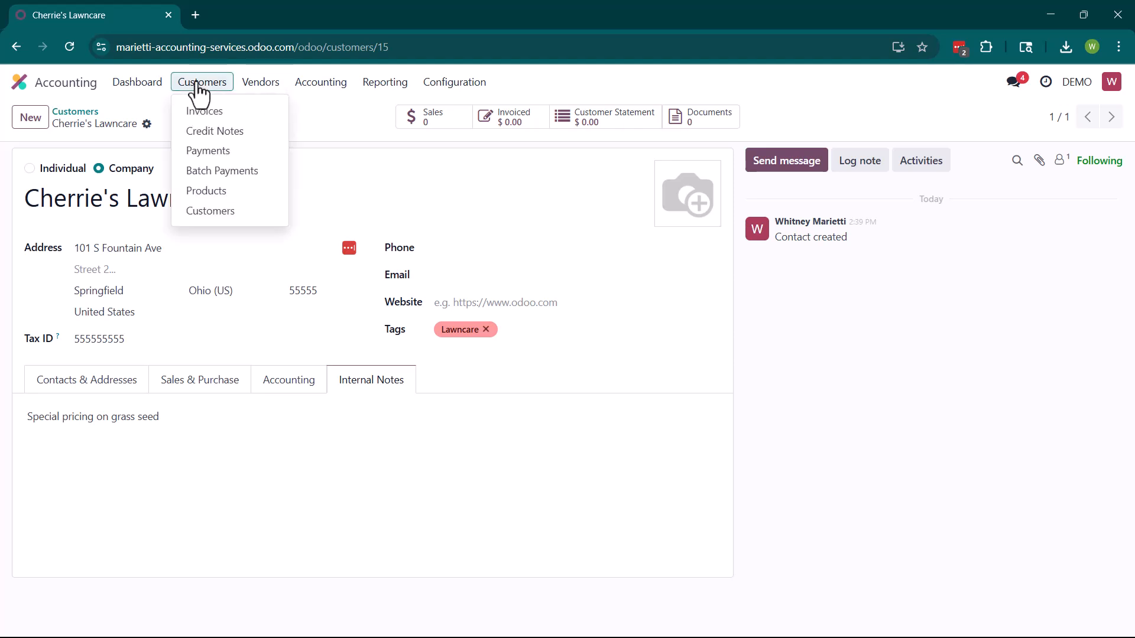
click(219, 211)
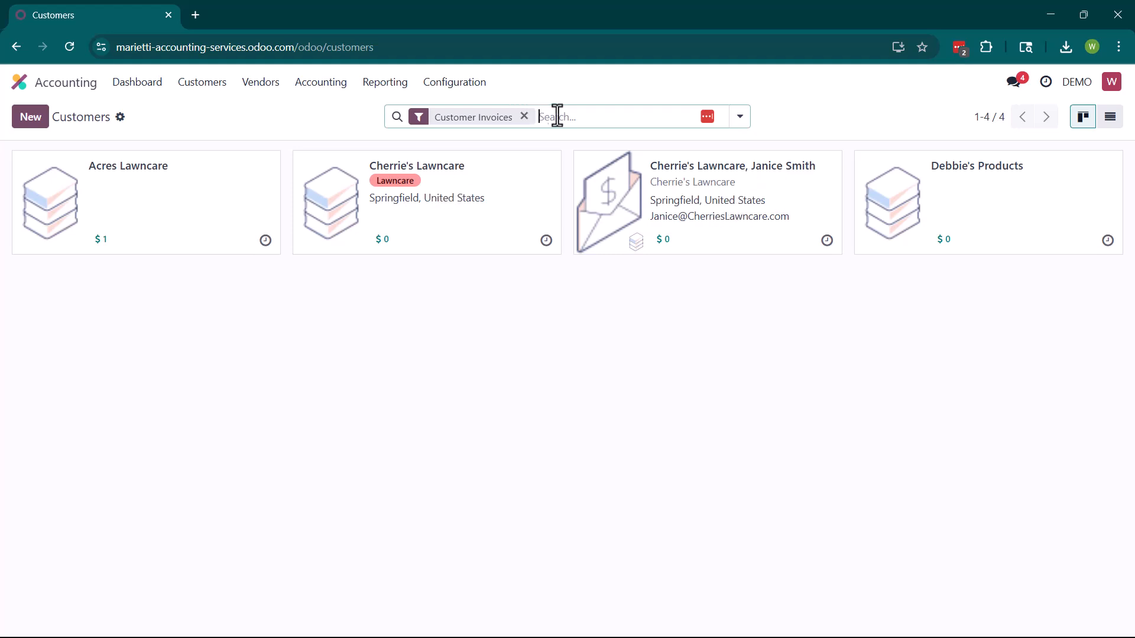
click(577, 120)
text(cherri)
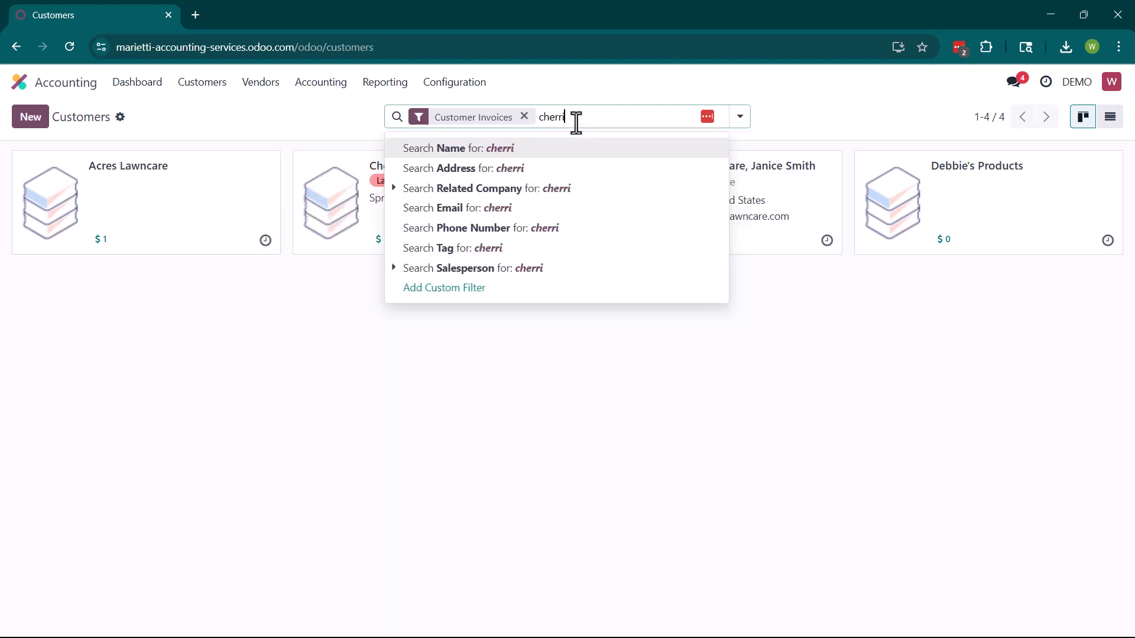
text(e's)
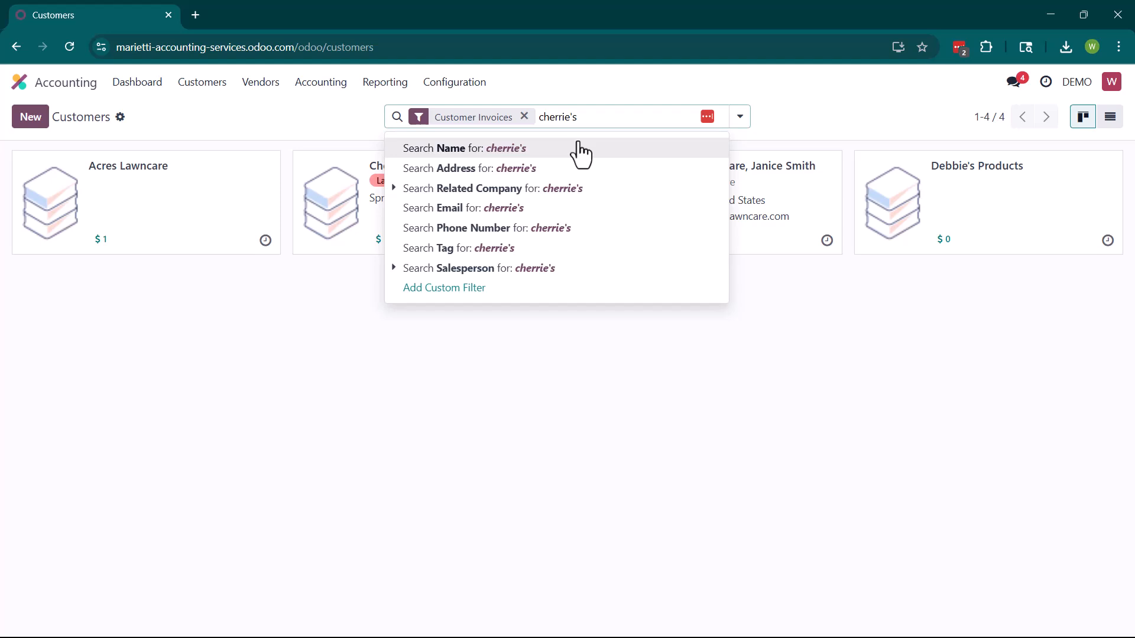
click(579, 143)
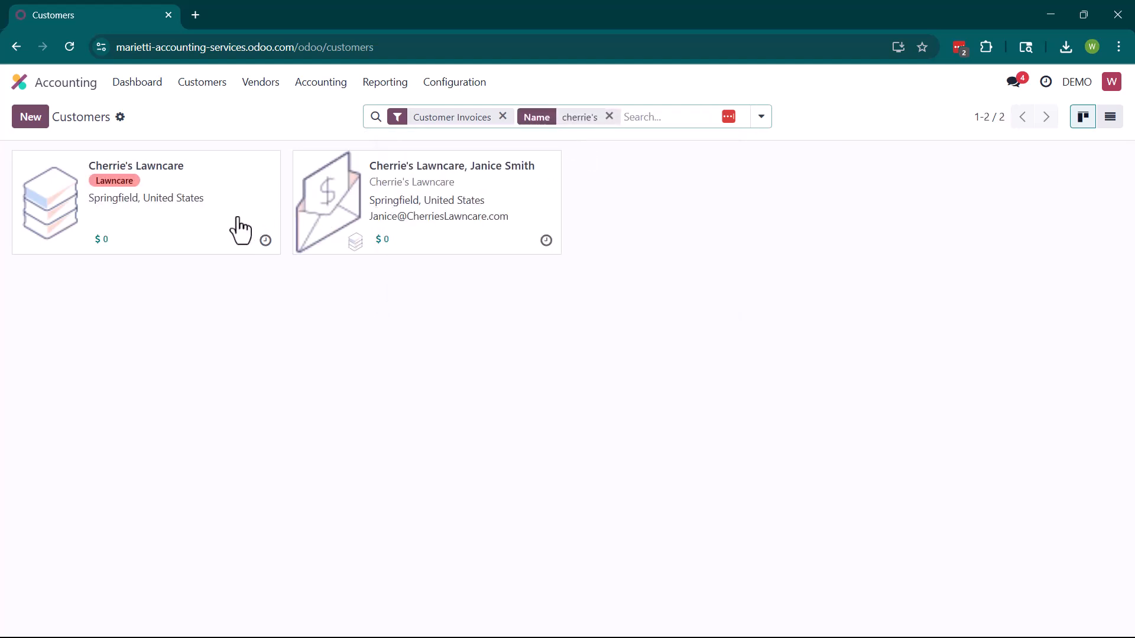